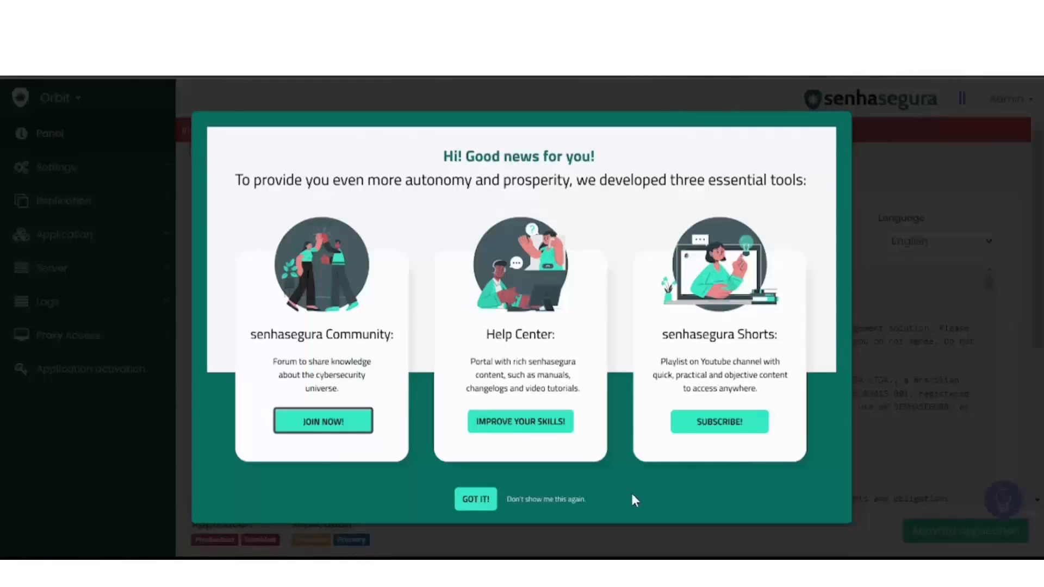
Dismiss the announcement of the three tools for good and check the language options of the license agreement
{"action": "left_click", "coordinate": [562, 499]}
{"action": "left_click", "coordinate": [552, 498]}
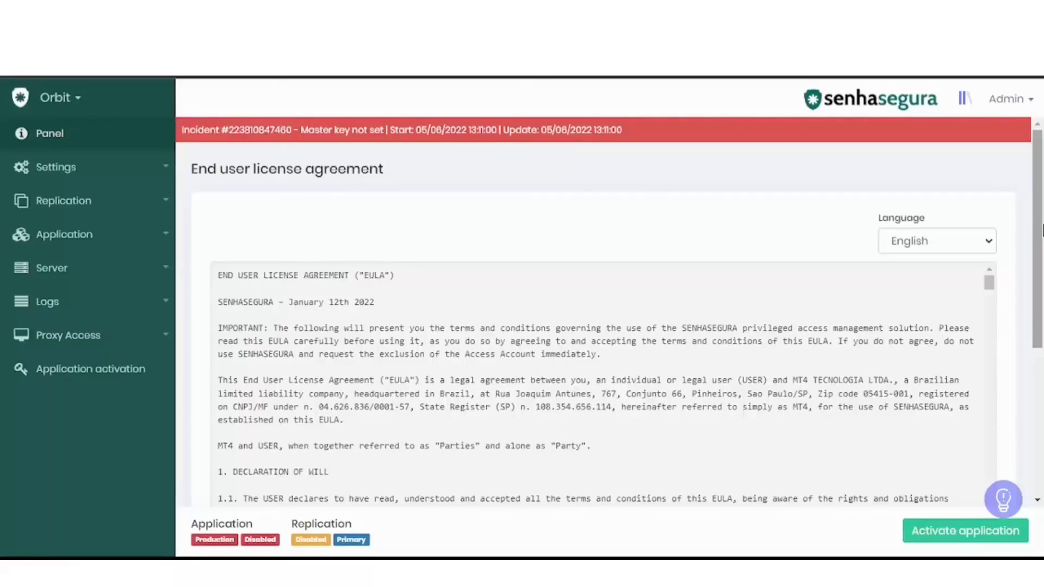
{"action": "left_click", "coordinate": [987, 241]}
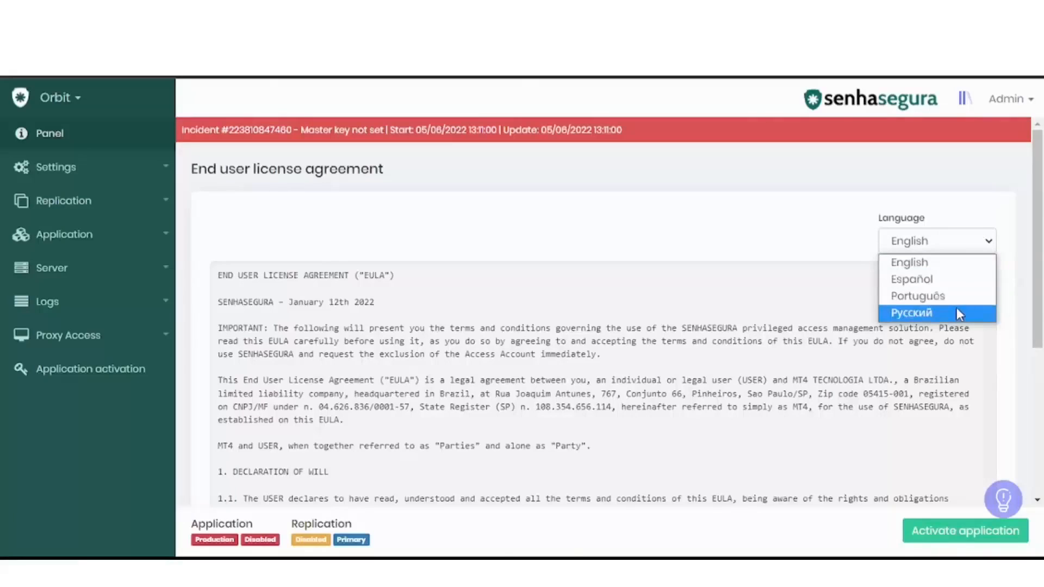
{"action": "left_click", "coordinate": [1011, 176]}
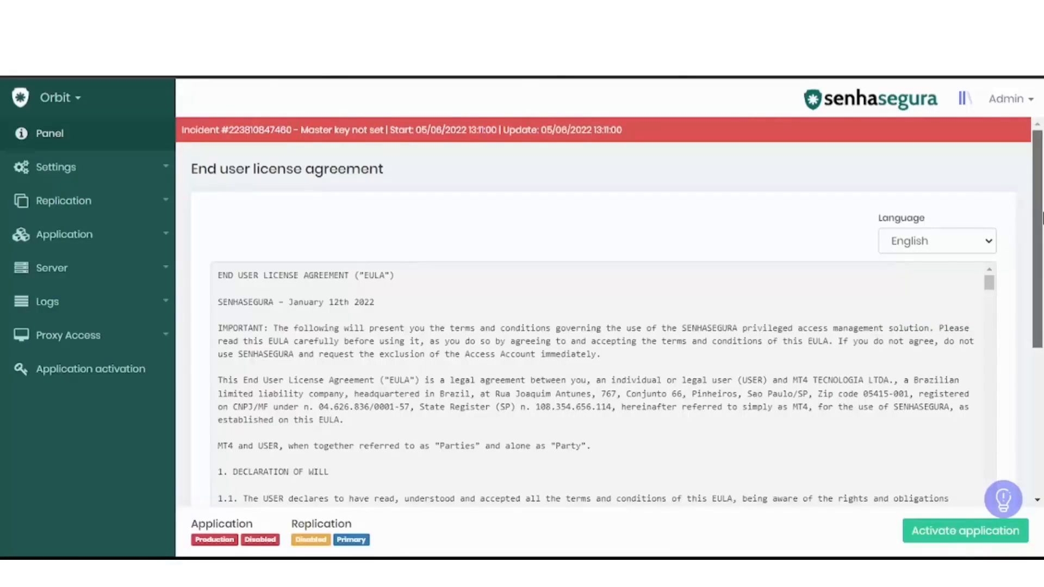
Fill in the user information with the user's name and e-mail, company senhasegura and position user, and accept the license terms
{"action": "left_click_drag", "start_coordinate": [1038, 245], "coordinate": [1040, 390]}
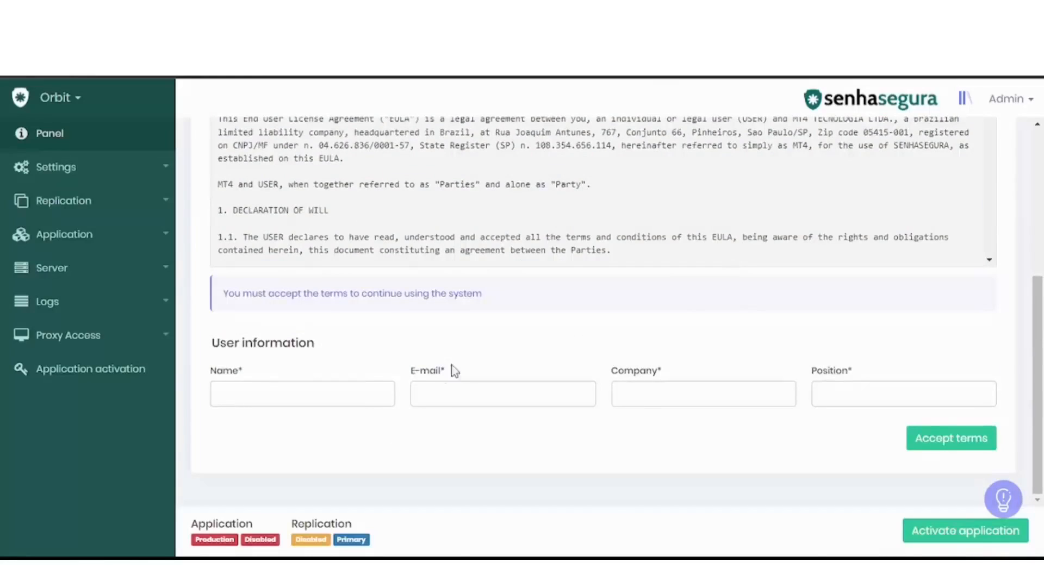
{"action": "left_click", "coordinate": [379, 389]}
{"action": "type", "text": "L"}
{"action": "type", "text": "User"}
{"action": "left_click", "coordinate": [468, 402]}
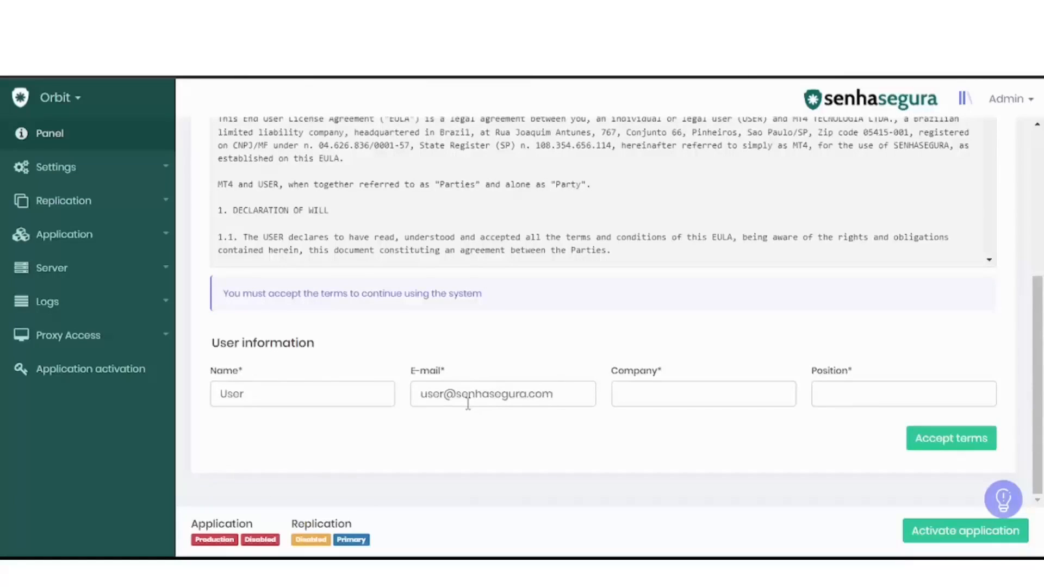
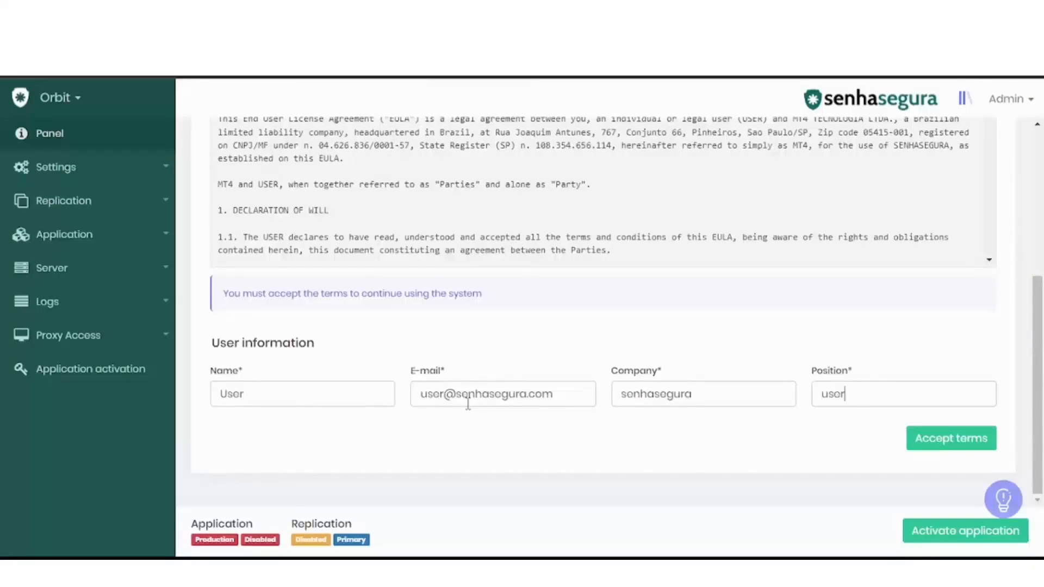
{"action": "left_click", "coordinate": [939, 447]}
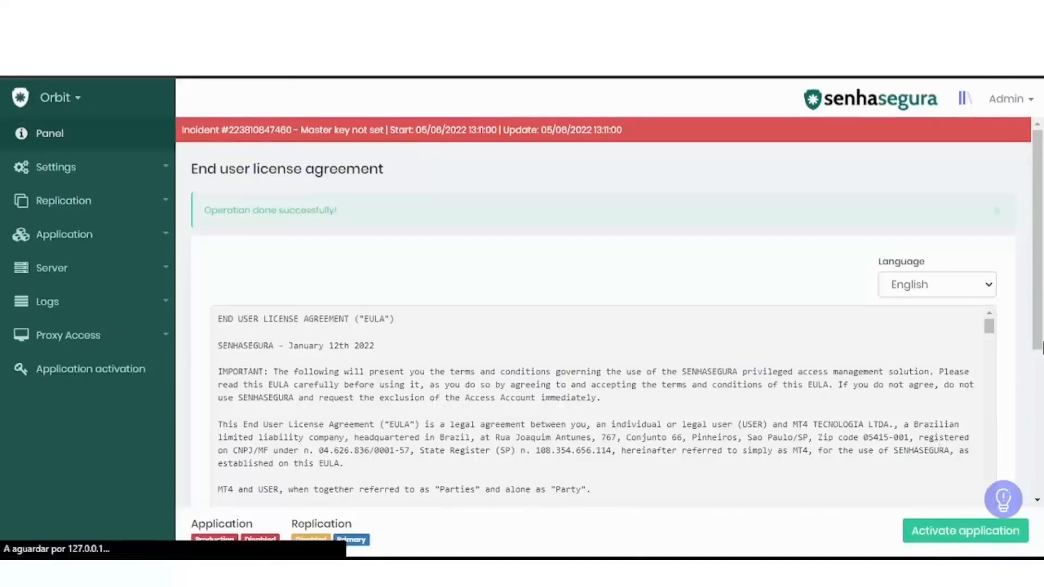
{"action": "left_click_drag", "start_coordinate": [1038, 332], "coordinate": [1042, 460]}
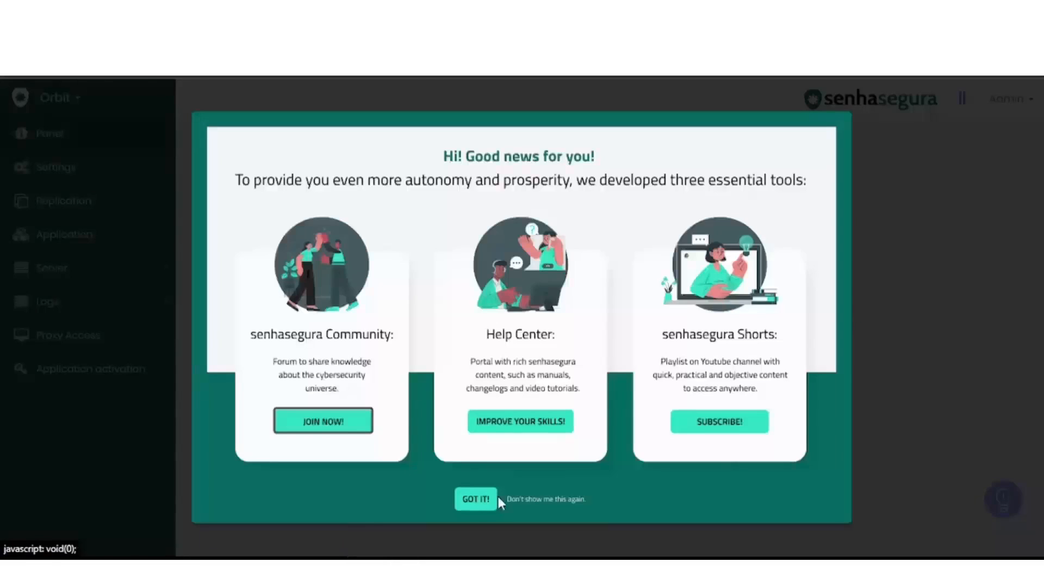
{"action": "left_click", "coordinate": [477, 499]}
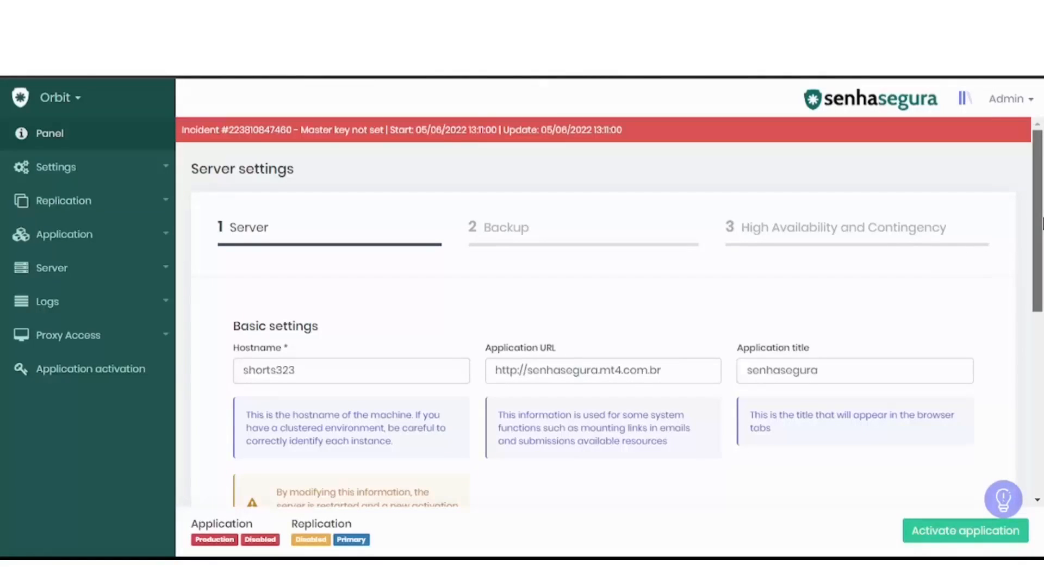
{"action": "left_click_drag", "start_coordinate": [1043, 223], "coordinate": [1043, 276]}
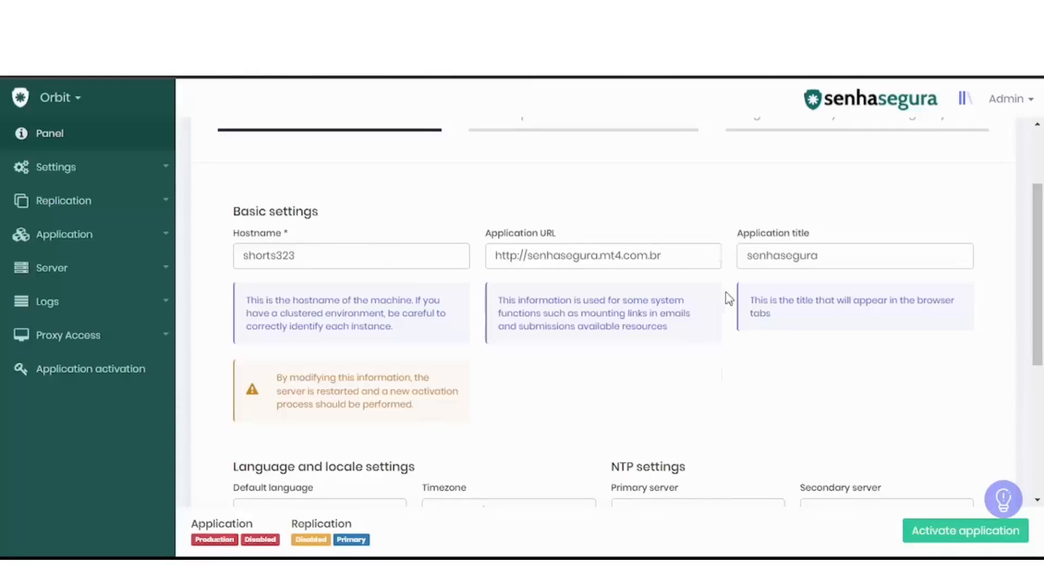
{"action": "left_click_drag", "start_coordinate": [674, 263], "coordinate": [532, 288]}
{"action": "type", "text": "sh"}
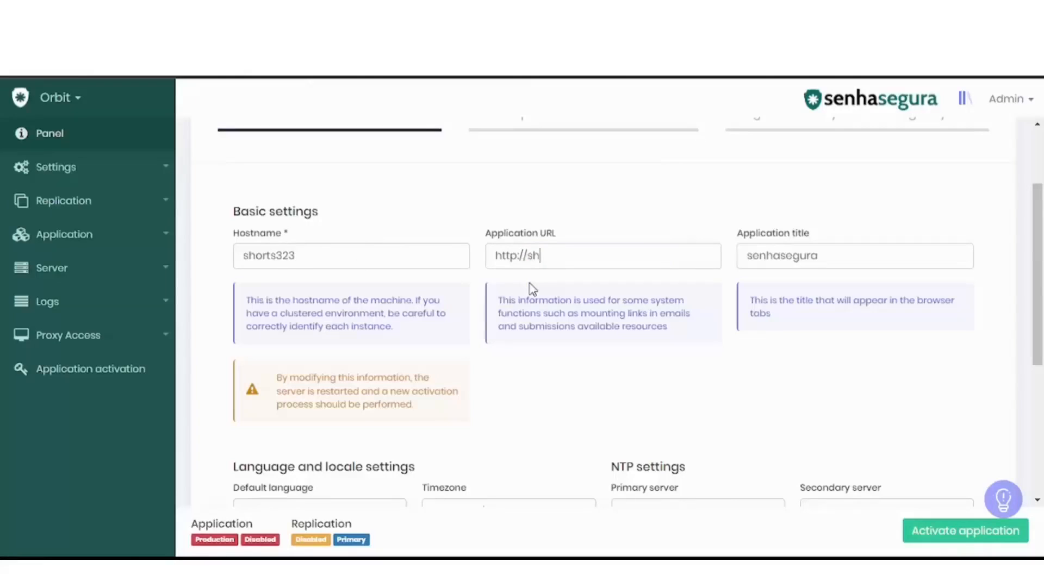
{"action": "type", "text": "orts.senhasegura.io"}
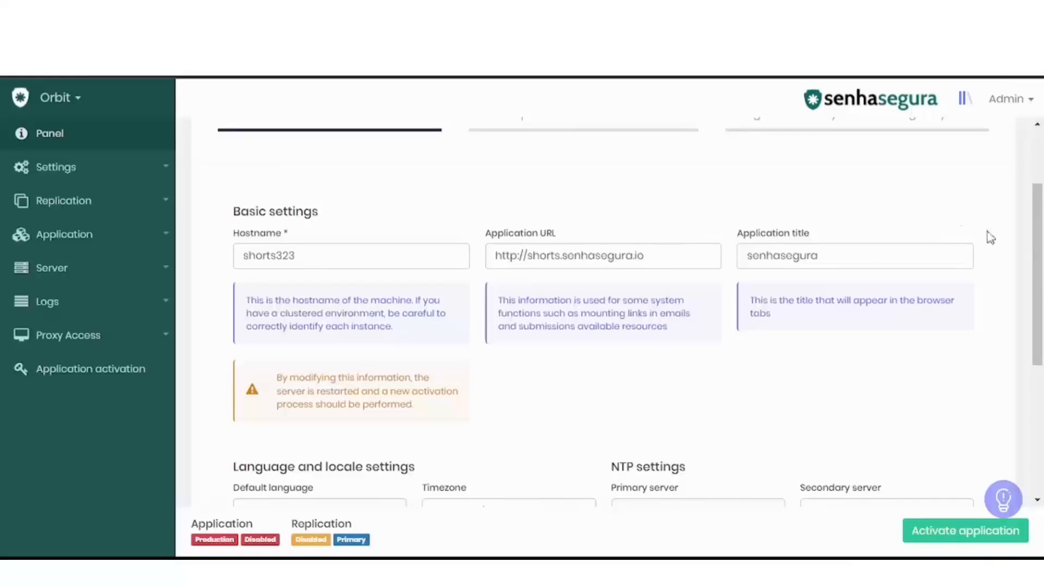
Choose English as the default language and set the primary NTP server to 1.1.1.1
{"action": "left_click_drag", "start_coordinate": [1043, 245], "coordinate": [1042, 374]}
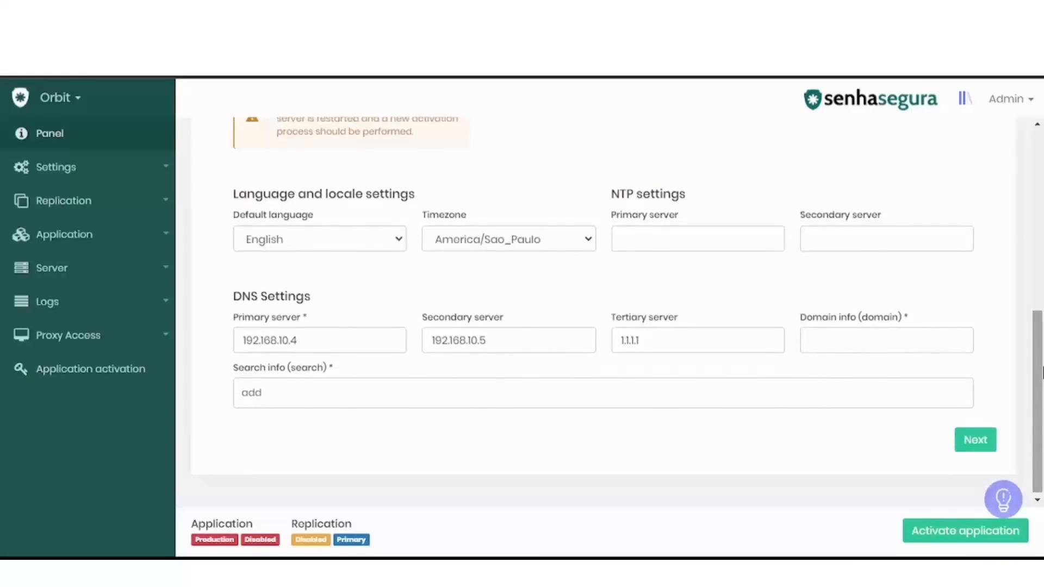
{"action": "left_click", "coordinate": [401, 244]}
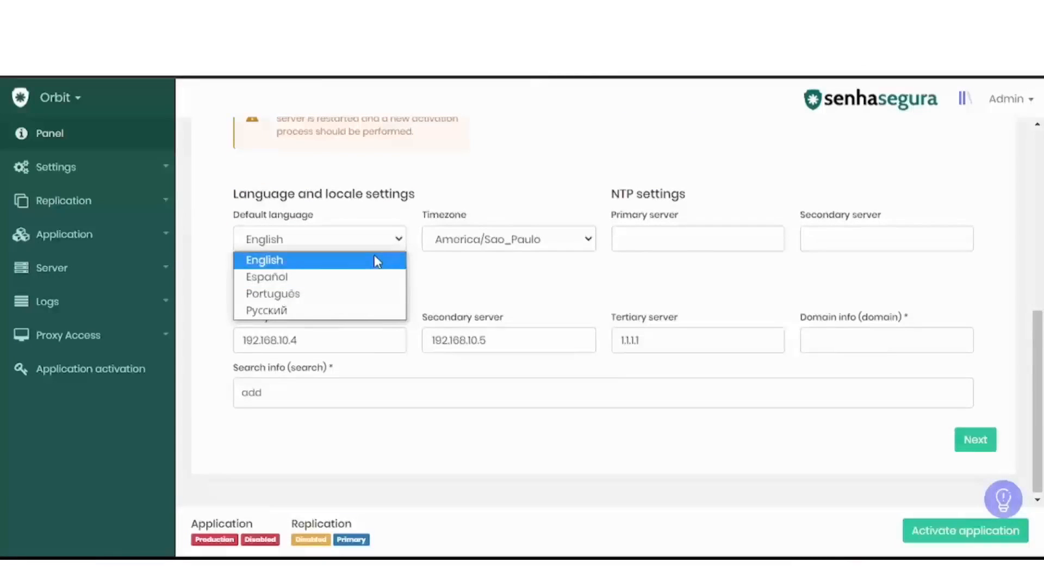
{"action": "left_click", "coordinate": [380, 260]}
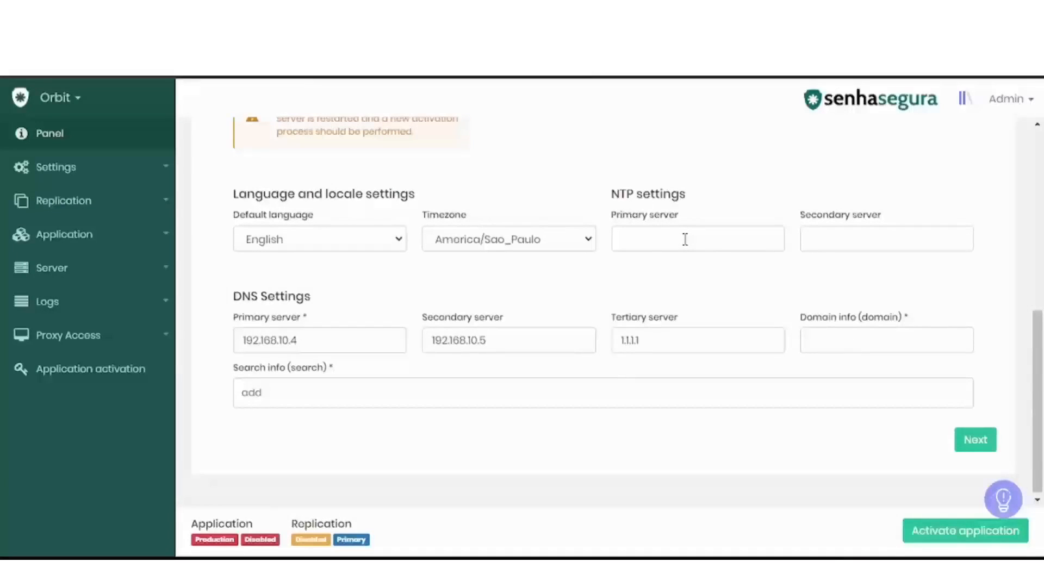
{"action": "type", "text": "1.1.1.1"}
Add vault as DNS search info, set the domain info to 1.0.0.1, and submit and confirm the server settings
{"action": "left_click", "coordinate": [423, 402]}
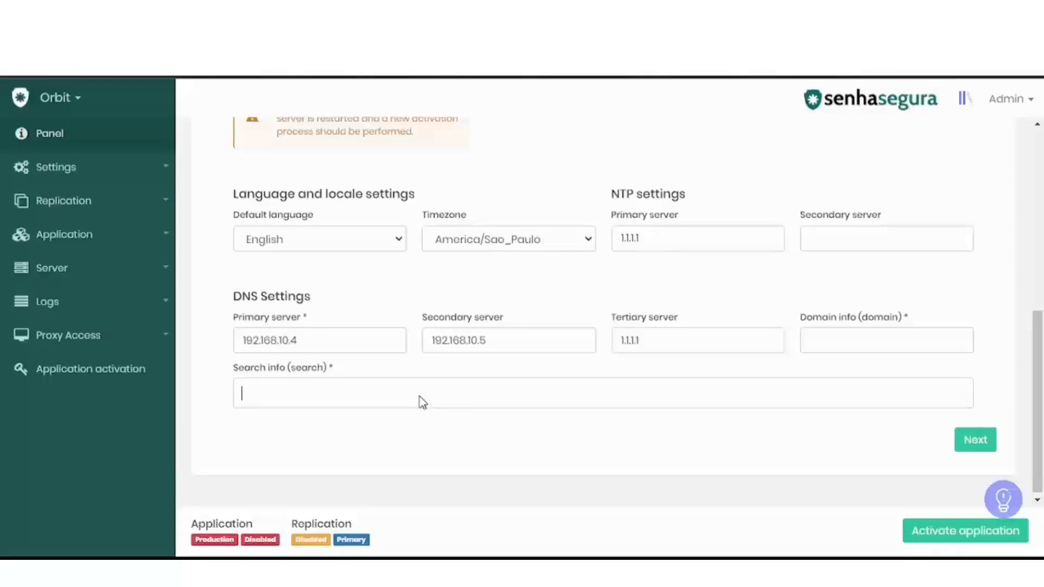
{"action": "type", "text": "vault"}
{"action": "key", "text": "Return"}
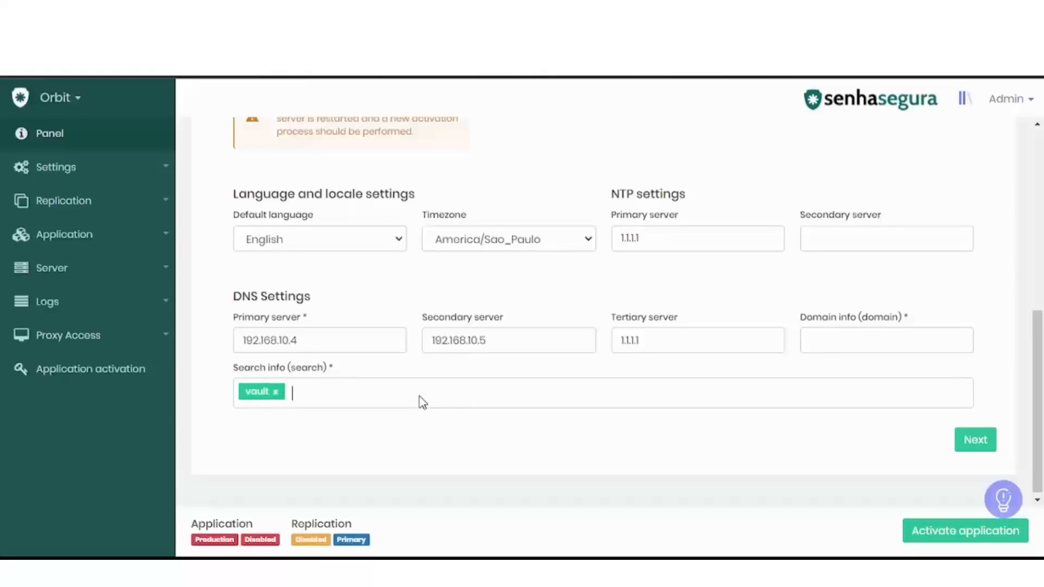
{"action": "left_click", "coordinate": [873, 347]}
{"action": "type", "text": "1.0.0.1"}
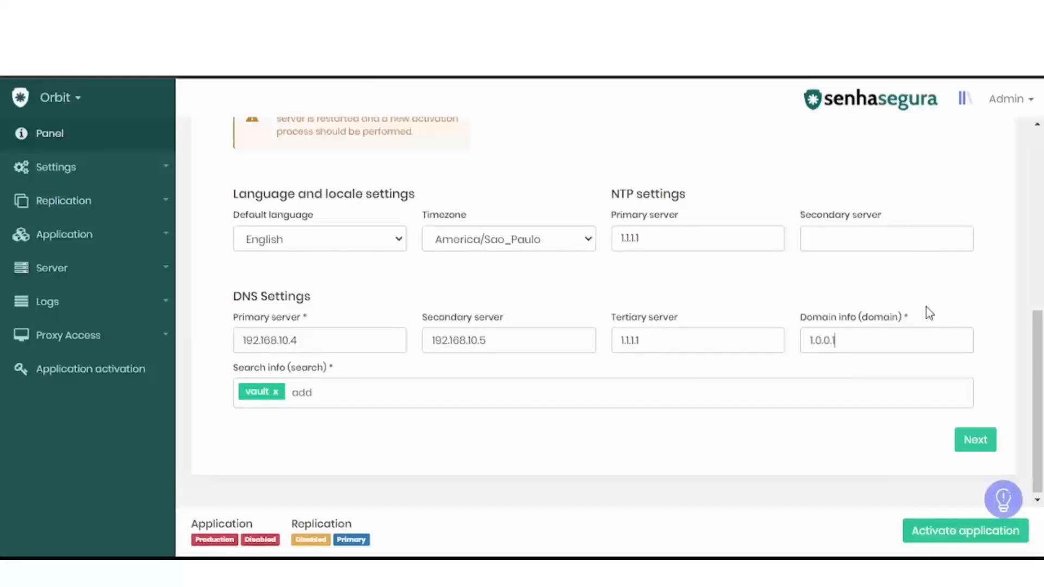
{"action": "left_click", "coordinate": [990, 453]}
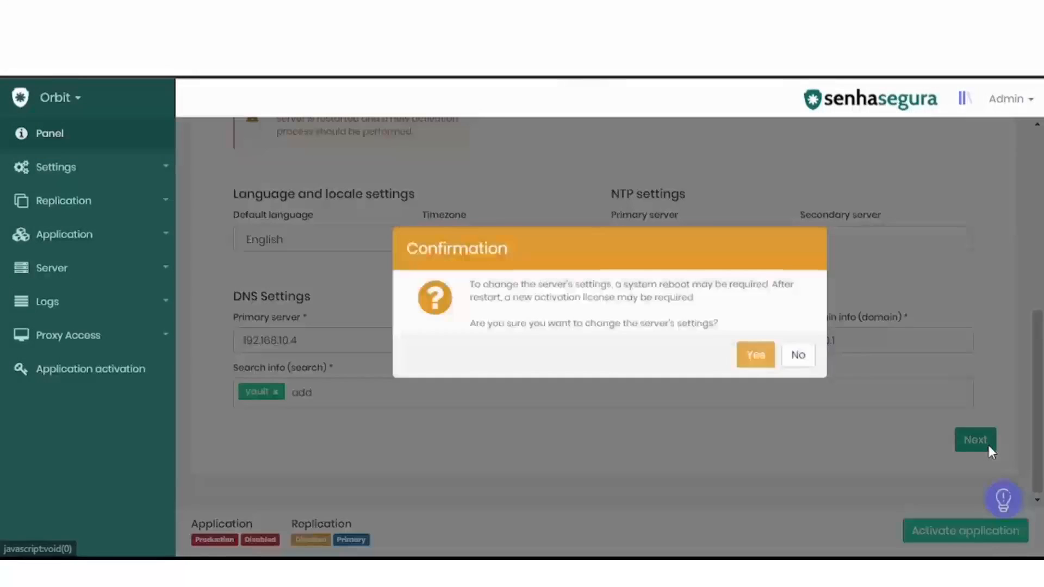
{"action": "left_click", "coordinate": [757, 357]}
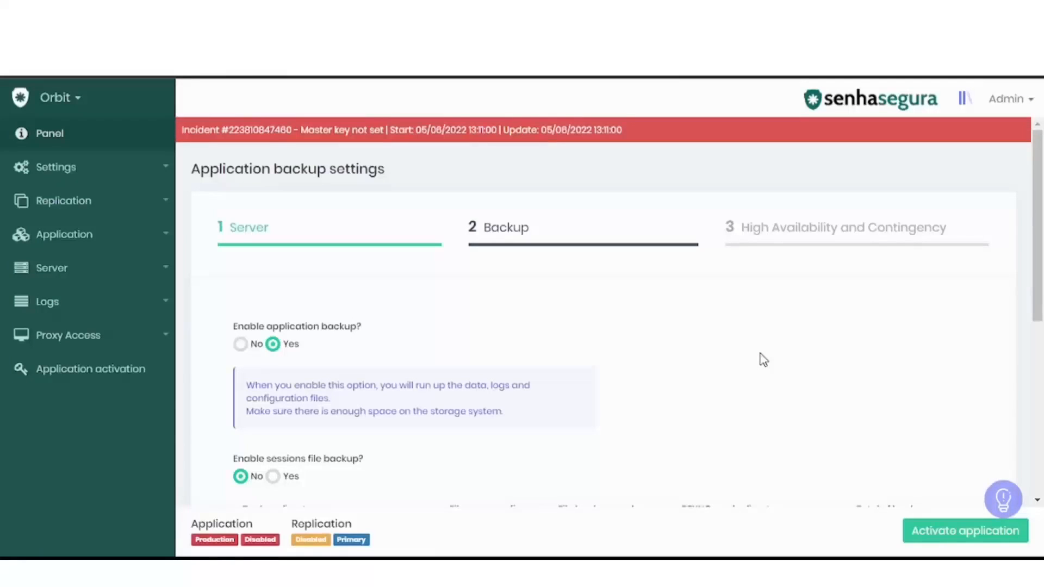
Try application backup off and on again, and sessions file backup on and off again
{"action": "scroll", "coordinate": [1040, 239], "scroll_direction": "down", "scroll_amount": 1}
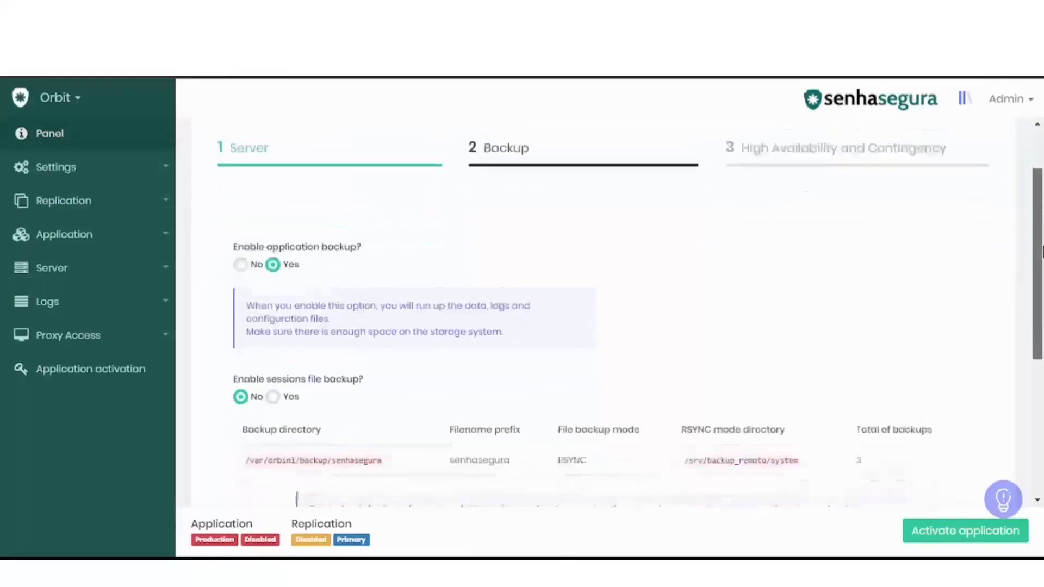
{"action": "scroll", "coordinate": [1041, 242], "scroll_direction": "down", "scroll_amount": 2}
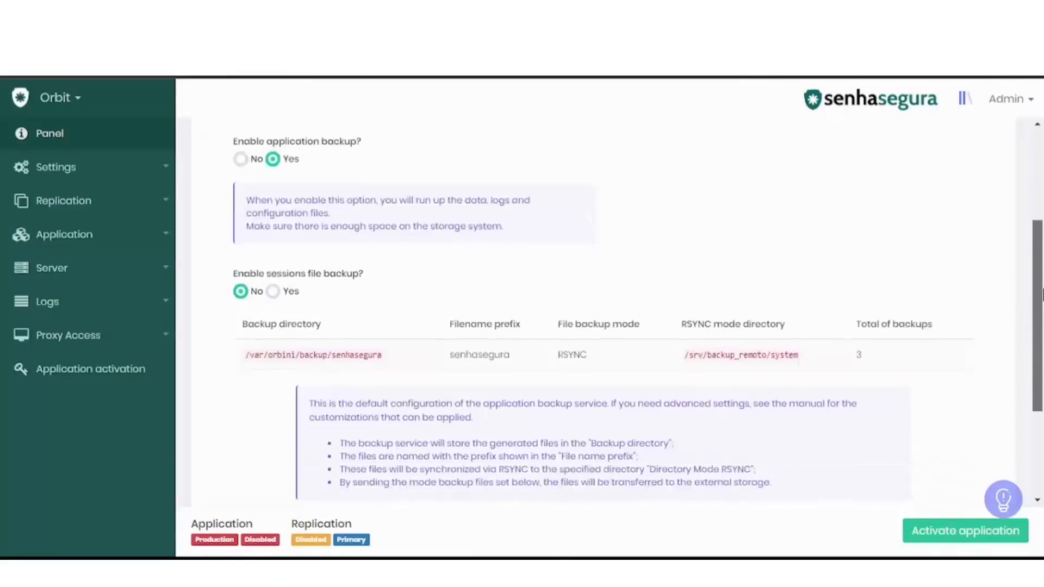
{"action": "left_click", "coordinate": [243, 160]}
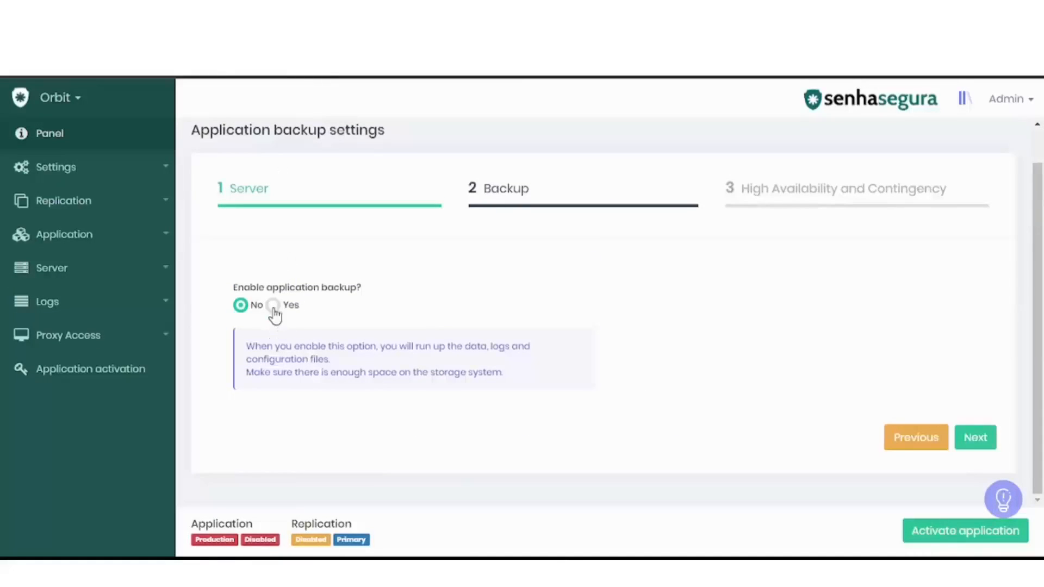
{"action": "left_click", "coordinate": [274, 305]}
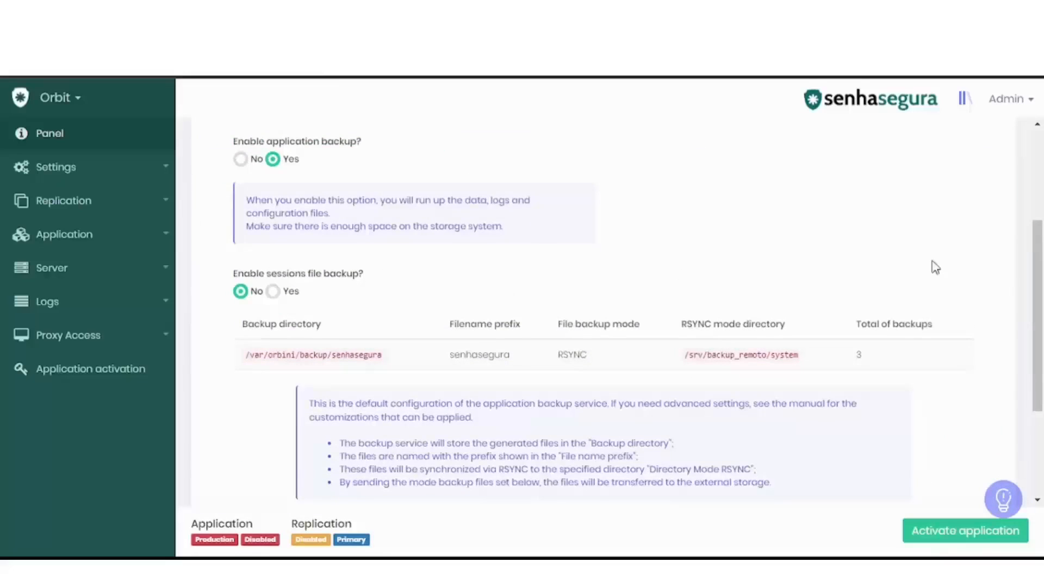
{"action": "scroll", "coordinate": [1041, 326], "scroll_direction": "down", "scroll_amount": 2}
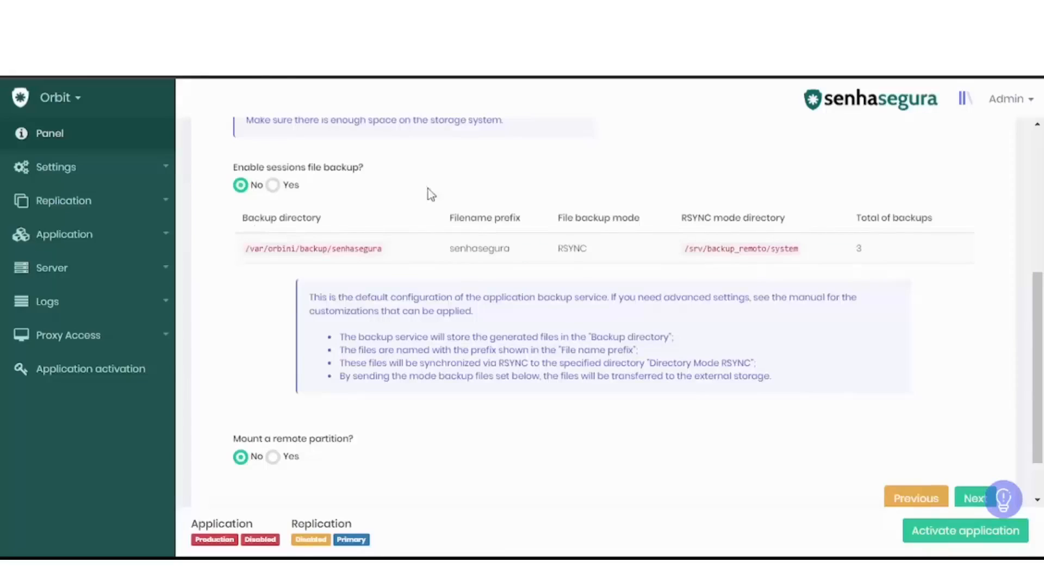
{"action": "left_click", "coordinate": [273, 186]}
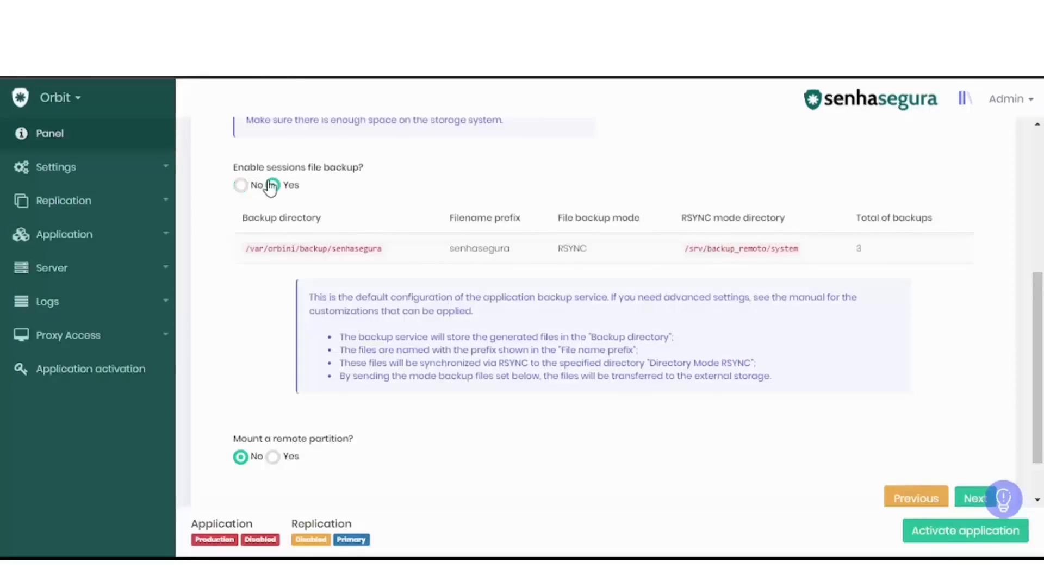
{"action": "left_click", "coordinate": [240, 186]}
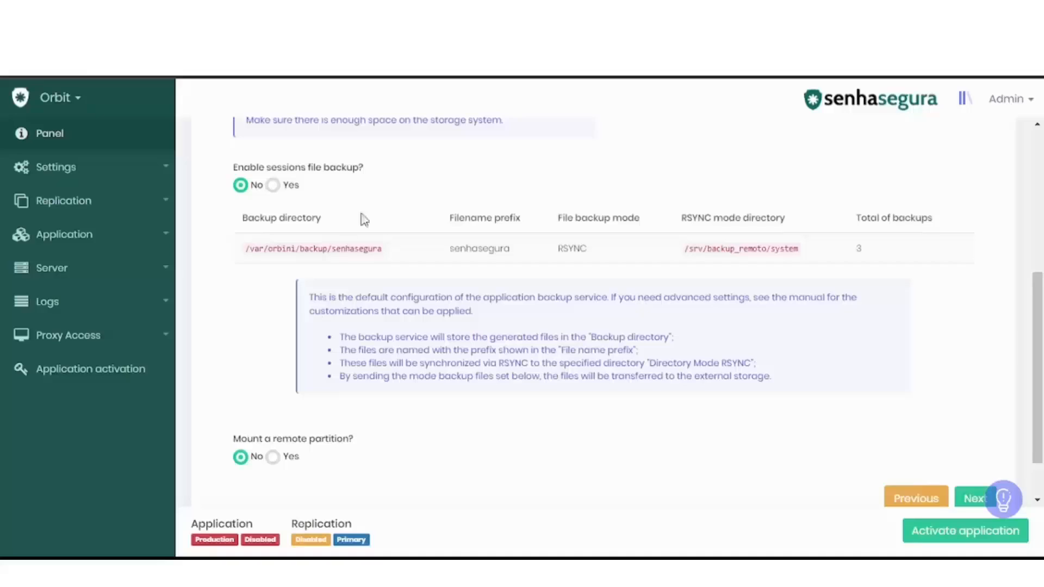
Check the options for mounting a remote partition, set mounting back to No, and continue to the replication settings
{"action": "left_click", "coordinate": [276, 458]}
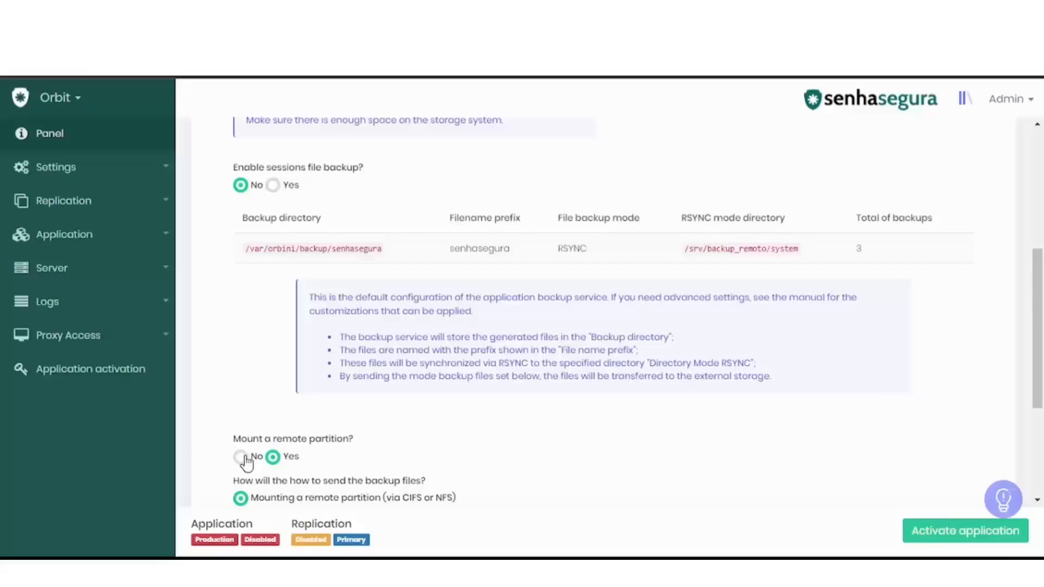
{"action": "left_click_drag", "start_coordinate": [1040, 357], "coordinate": [1043, 447]}
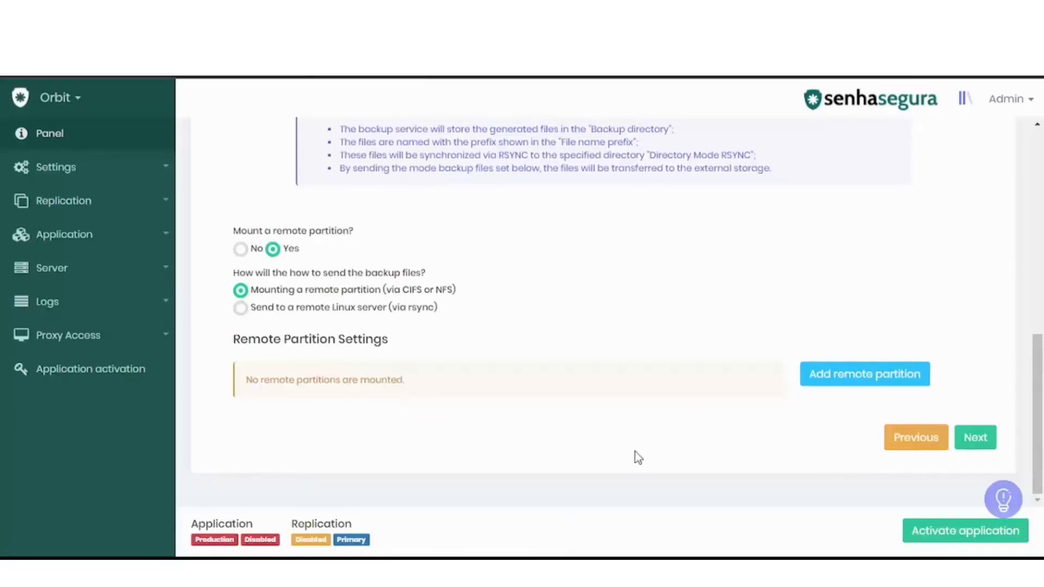
{"action": "left_click", "coordinate": [240, 250]}
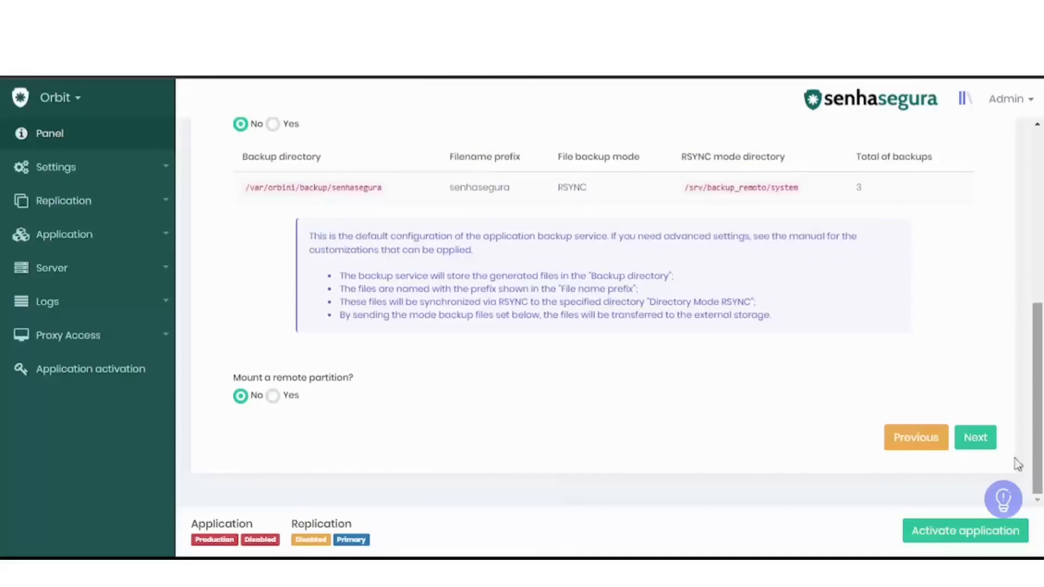
{"action": "left_click", "coordinate": [979, 443]}
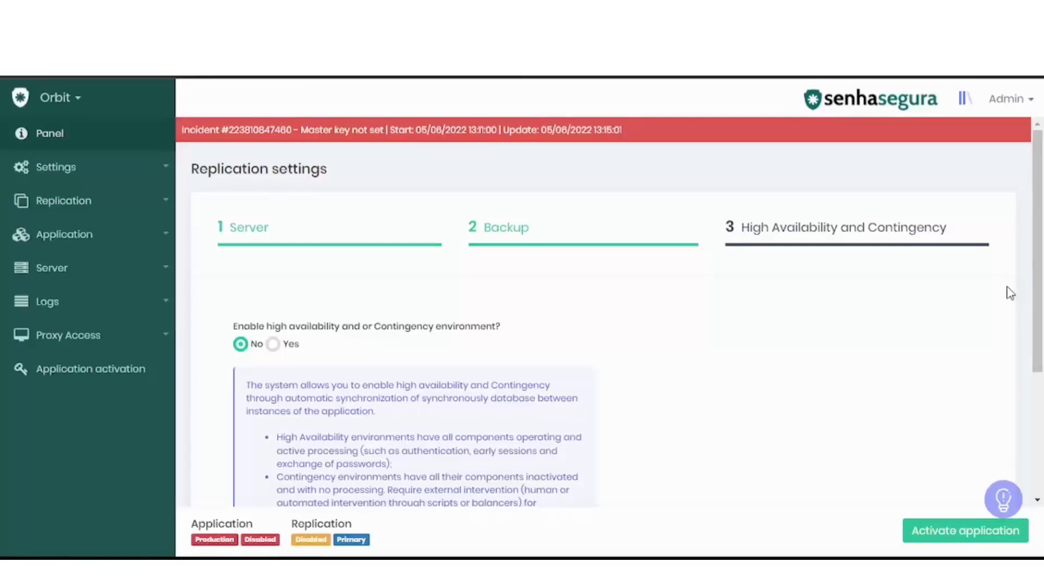
Enable the high availability and contingency environment and examine its session file replication, member address and recovery message settings
{"action": "scroll", "coordinate": [1033, 305], "scroll_direction": "down", "scroll_amount": 4}
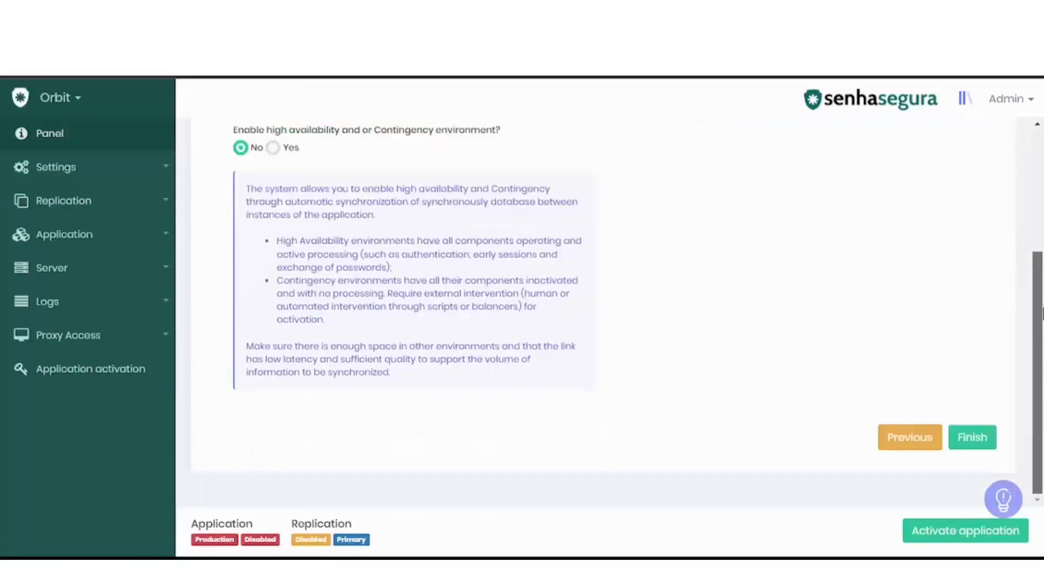
{"action": "scroll", "coordinate": [1033, 313], "scroll_direction": "up", "scroll_amount": 2}
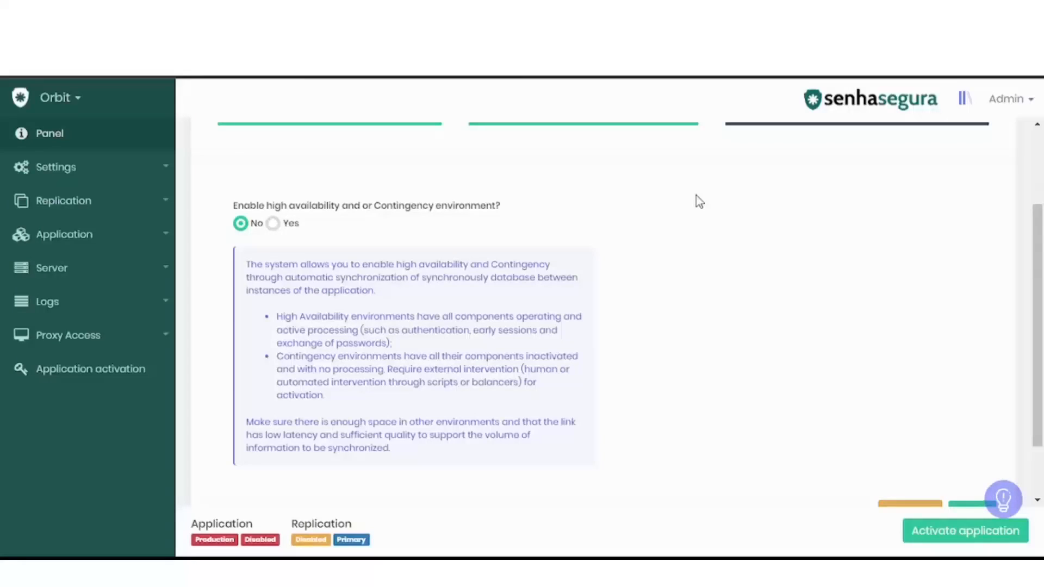
{"action": "left_click", "coordinate": [273, 224]}
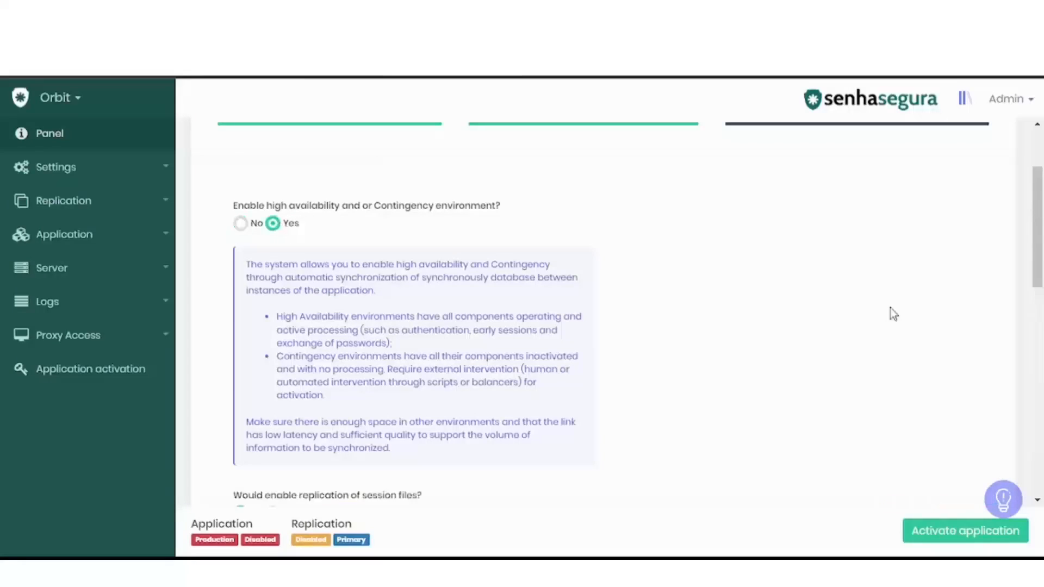
{"action": "left_click_drag", "start_coordinate": [1042, 261], "coordinate": [1043, 353]}
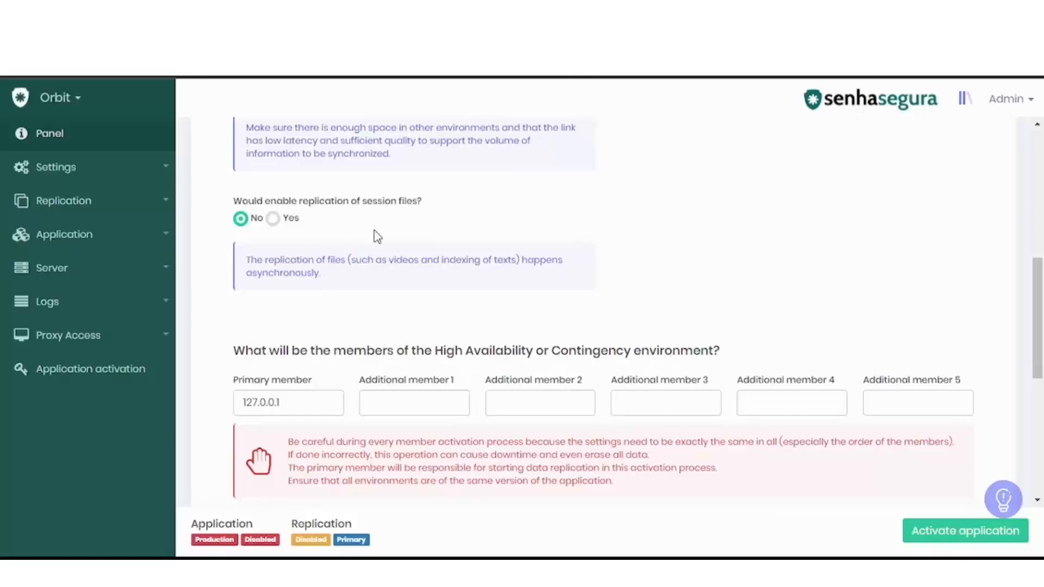
{"action": "left_click_drag", "start_coordinate": [1042, 310], "coordinate": [1042, 359]}
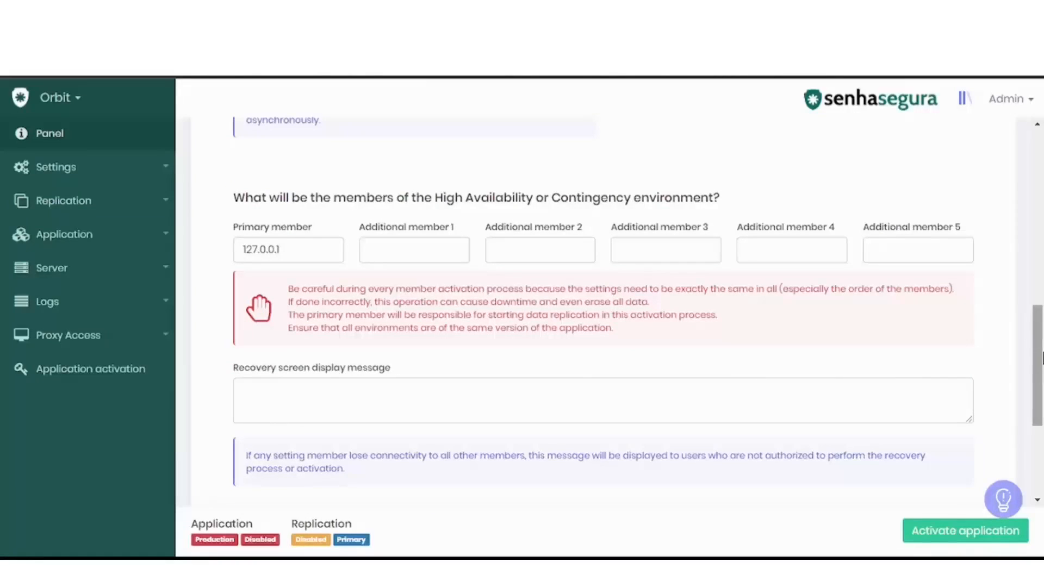
{"action": "left_click", "coordinate": [421, 252]}
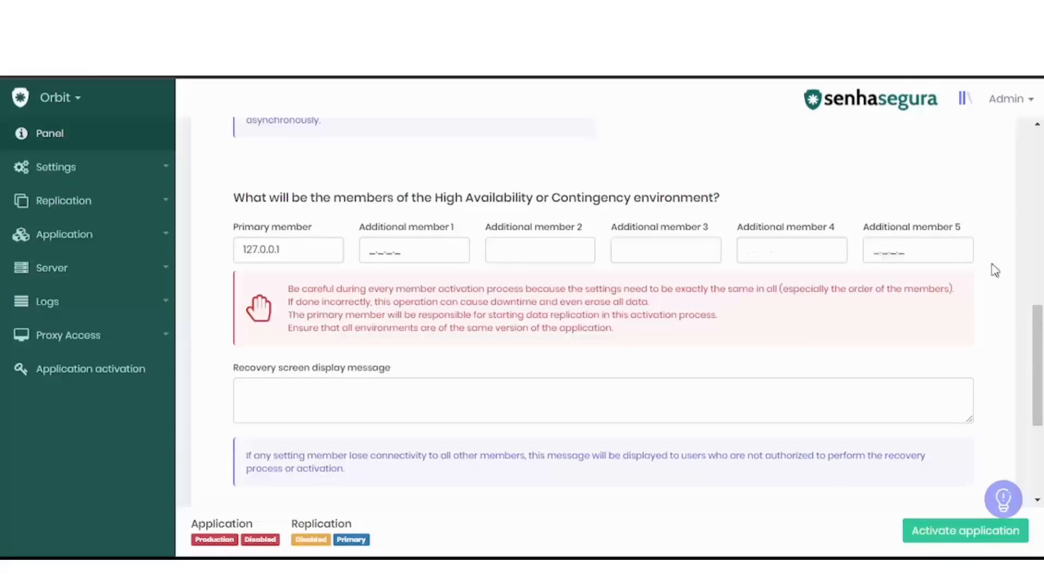
{"action": "left_click_drag", "start_coordinate": [1041, 362], "coordinate": [1041, 416]}
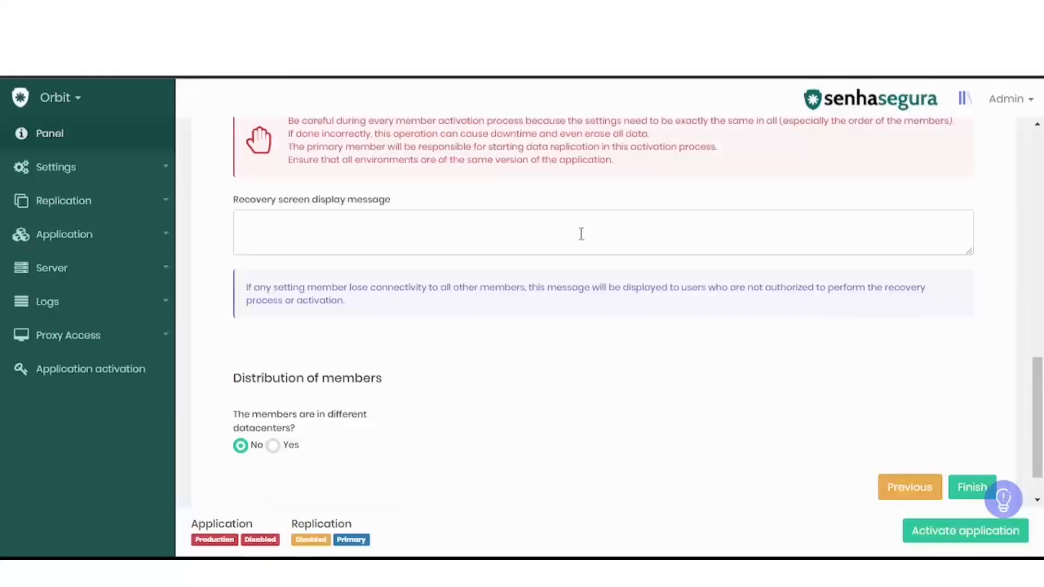
{"action": "left_click_drag", "start_coordinate": [1042, 382], "coordinate": [1042, 446]}
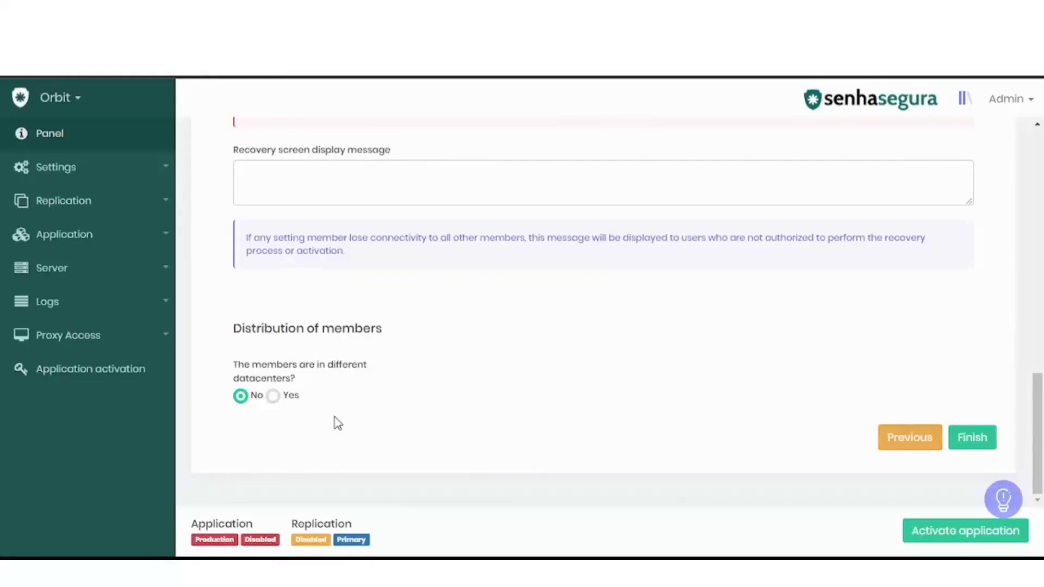
Try placing the members in different datacenters, check the latency and network segment options, and set the choice back to No
{"action": "left_click", "coordinate": [273, 396]}
{"action": "left_click_drag", "start_coordinate": [1042, 400], "coordinate": [1043, 492]}
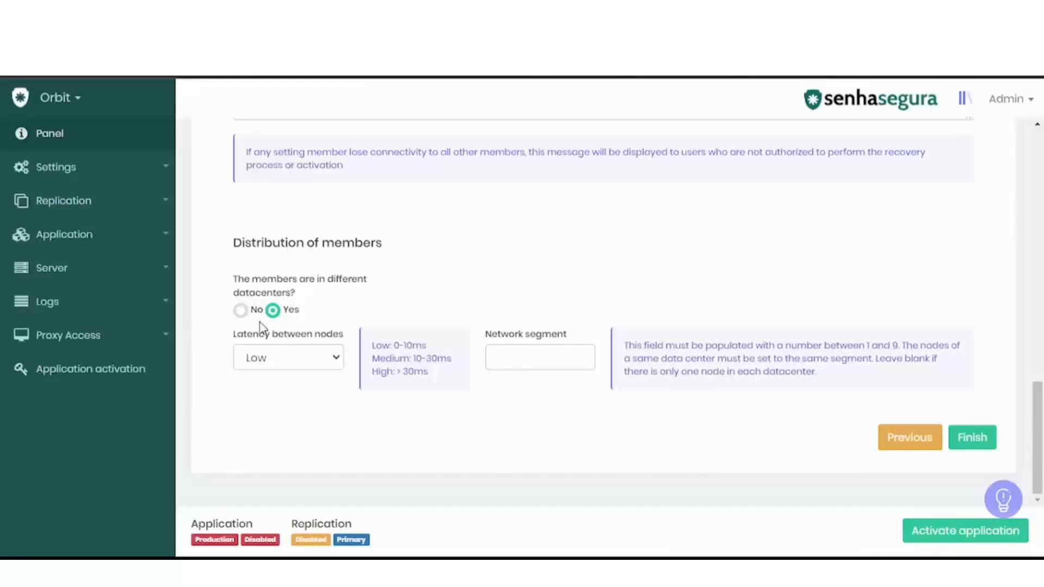
{"action": "left_click", "coordinate": [241, 311]}
Set the high availability and contingency environment to No, finish the replication settings and confirm the database change with service restart
{"action": "left_click_drag", "start_coordinate": [1042, 433], "coordinate": [1043, 214]}
{"action": "left_click", "coordinate": [240, 283]}
{"action": "left_click_drag", "start_coordinate": [1043, 260], "coordinate": [1042, 350]}
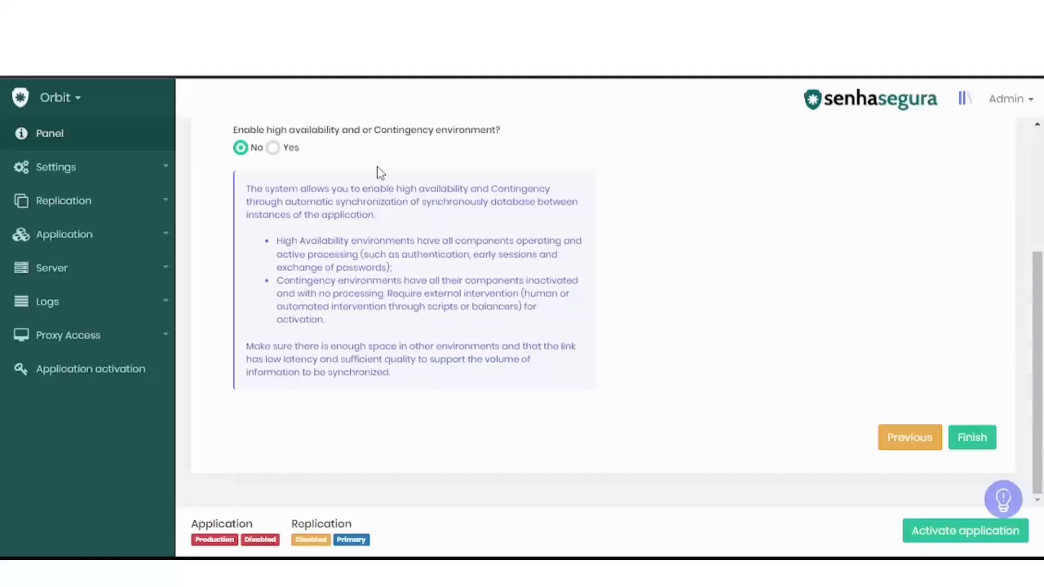
{"action": "left_click", "coordinate": [973, 438]}
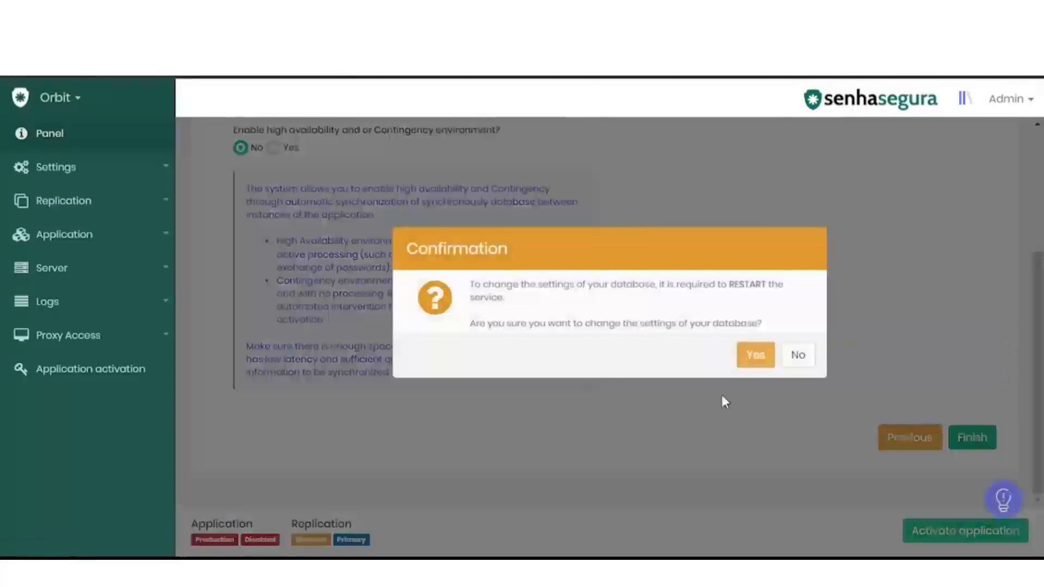
{"action": "left_click", "coordinate": [756, 356]}
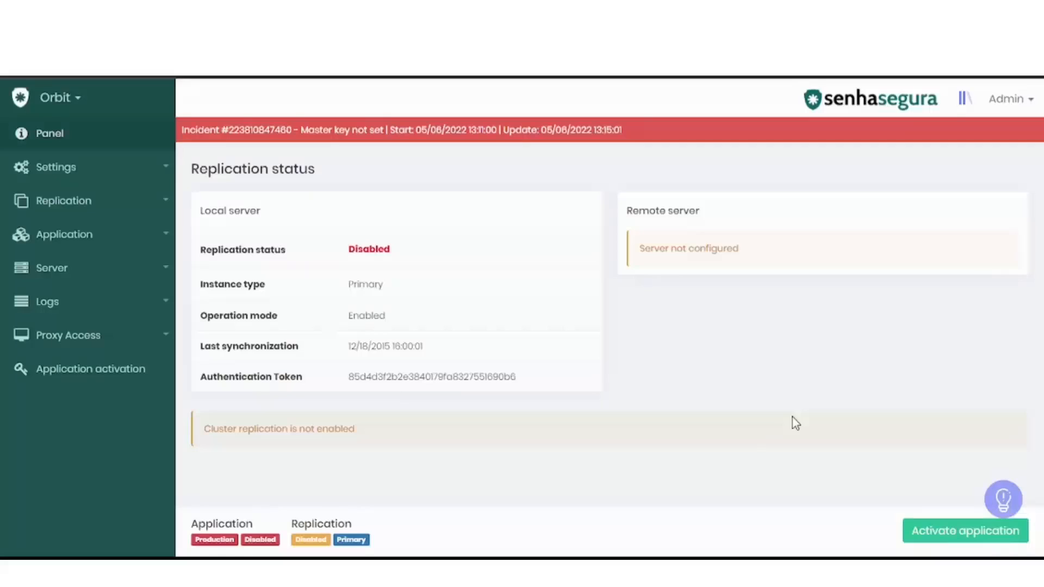
Activate the application, confirm the activation and dismiss the announcement about the community, help center and shorts
{"action": "left_click", "coordinate": [936, 538]}
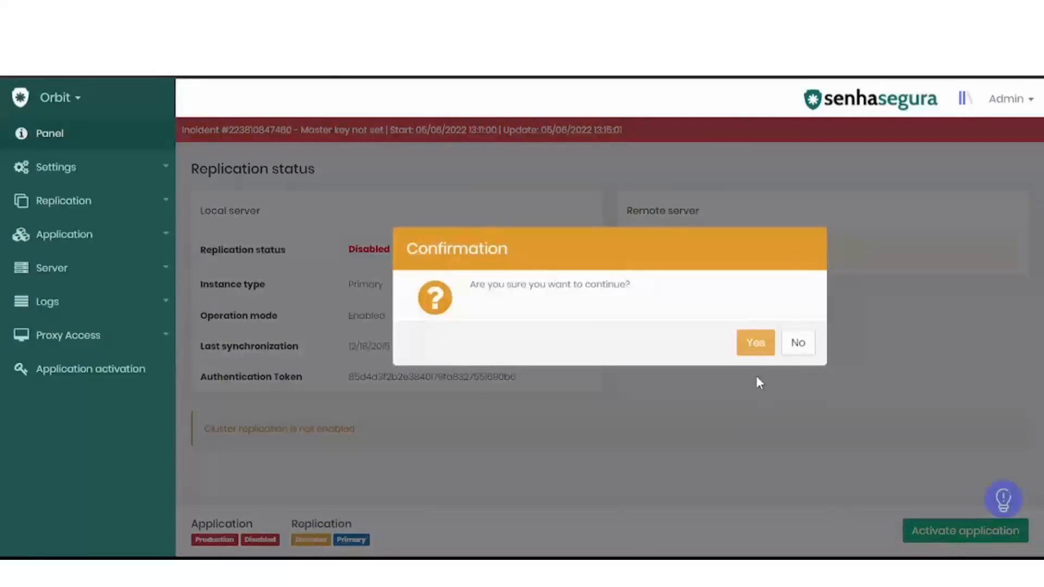
{"action": "left_click", "coordinate": [752, 352]}
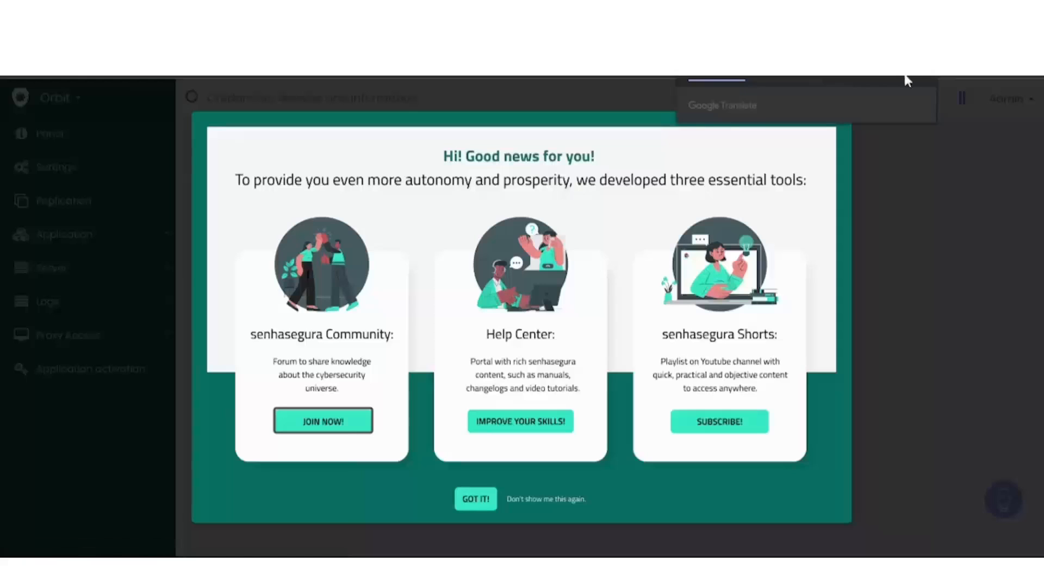
{"action": "left_click", "coordinate": [486, 509]}
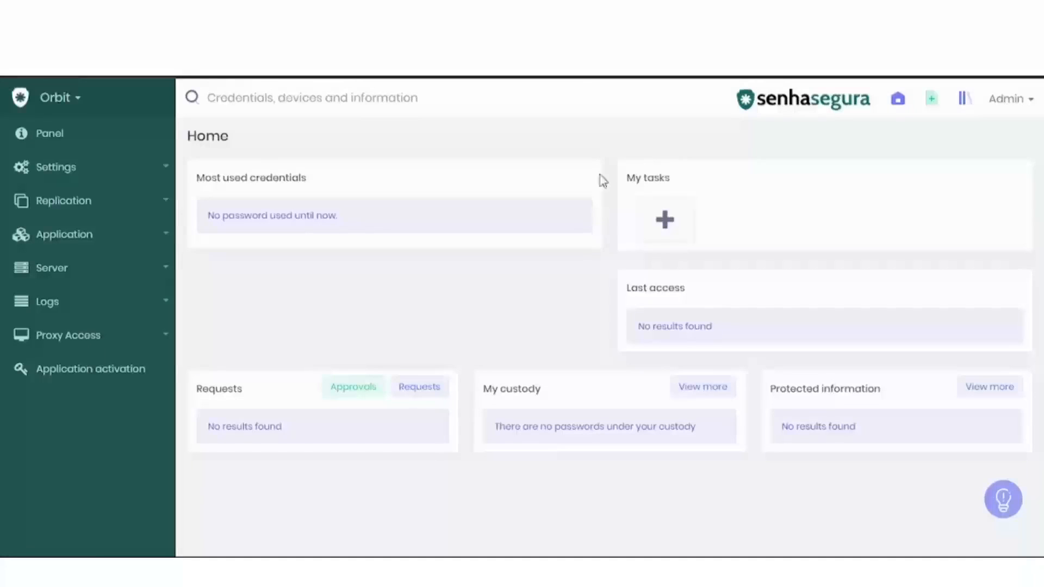